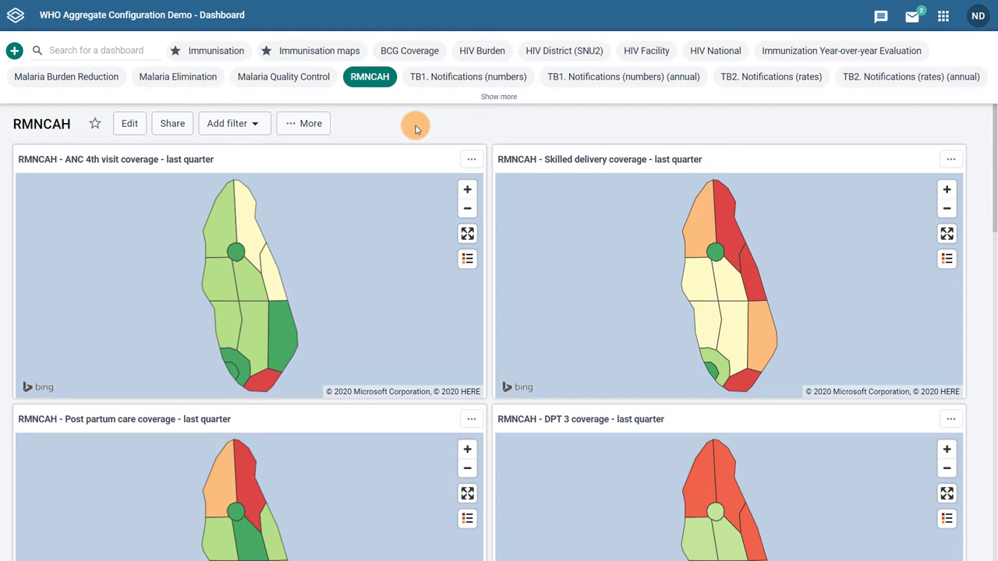
- Show the RMNCAH dashboard's Print options under More: Dashboard layout and One item per page
left_click(323, 123)
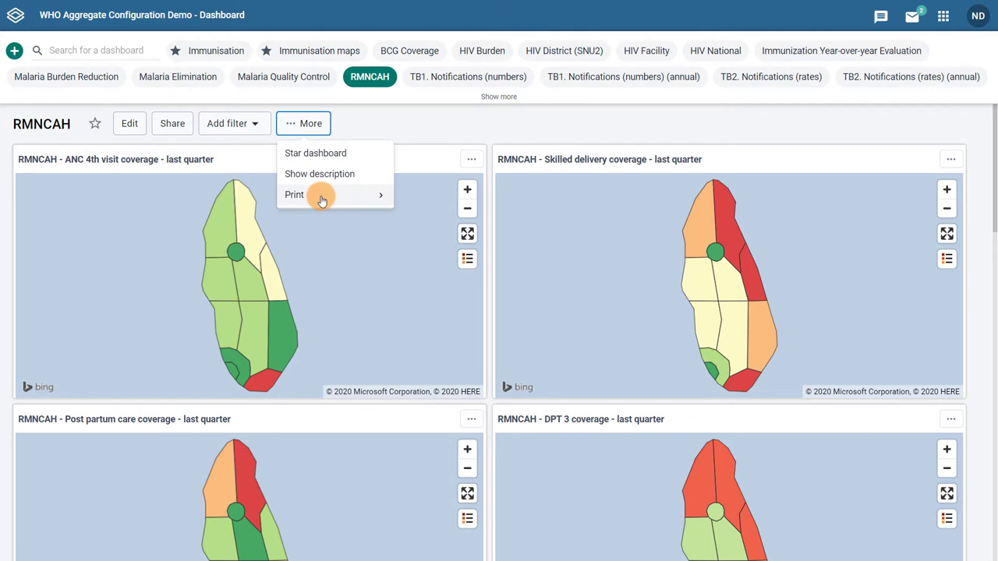
left_click(322, 200)
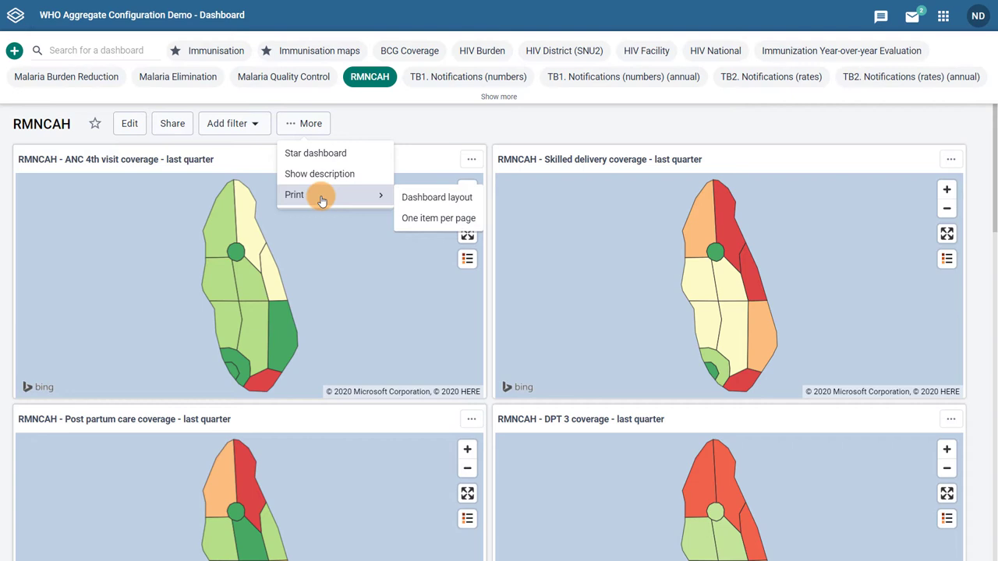
- Preview RMNCAH in Dashboard layout and scroll through its map and chart pages and back up
left_click(431, 200)
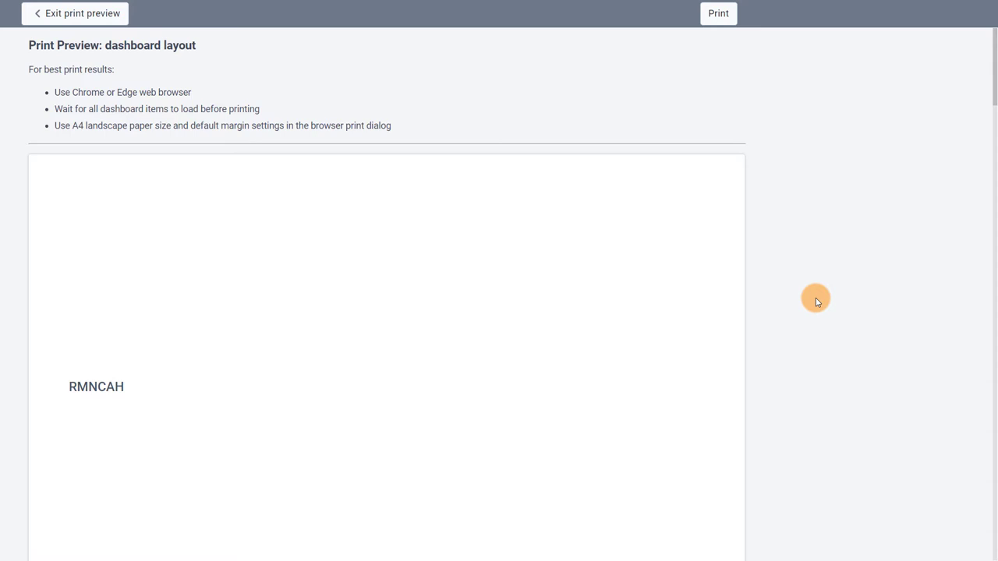
scroll(815, 298, "down", 8)
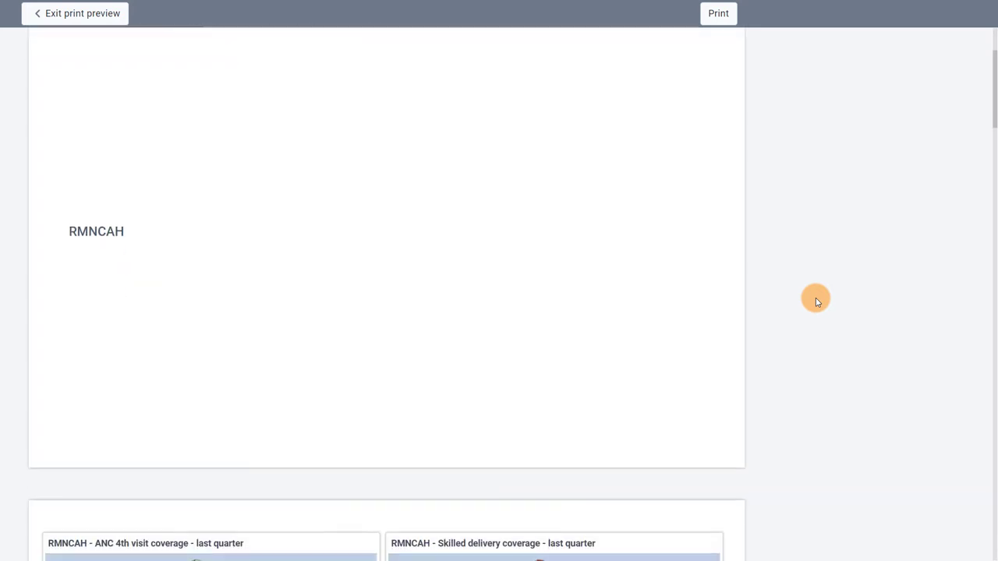
scroll(815, 297, "down", 6)
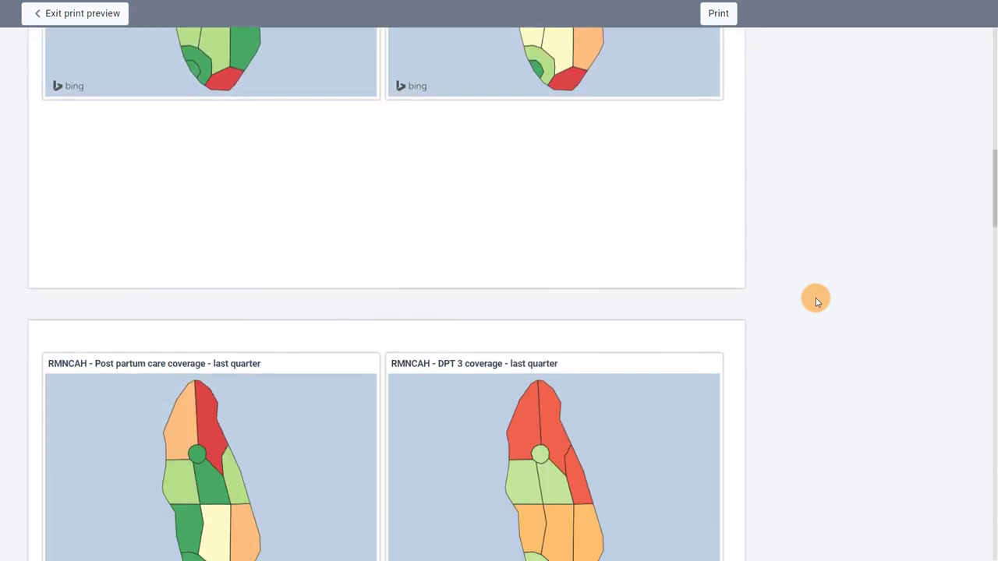
scroll(815, 303, "down", 8)
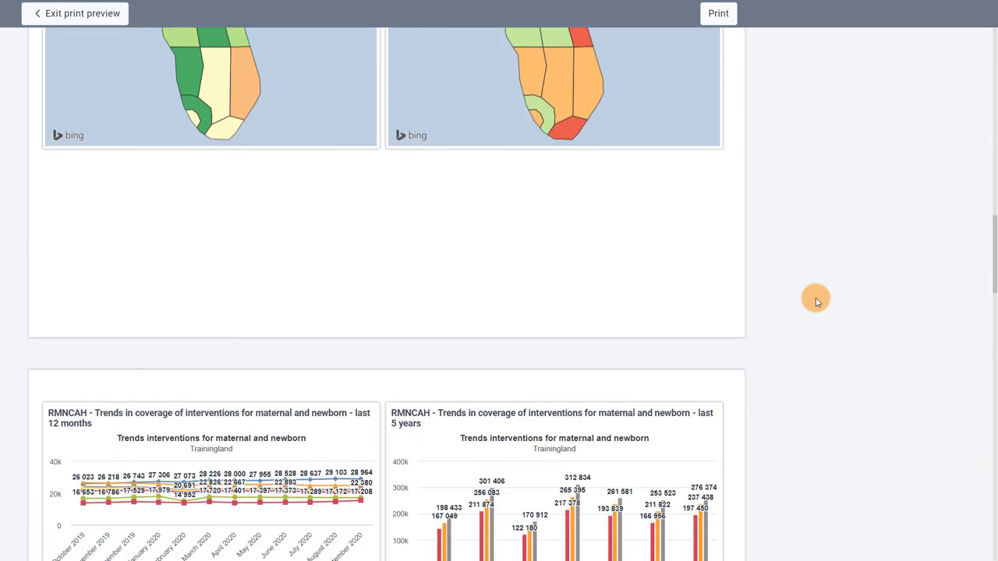
scroll(815, 303, "down", 3)
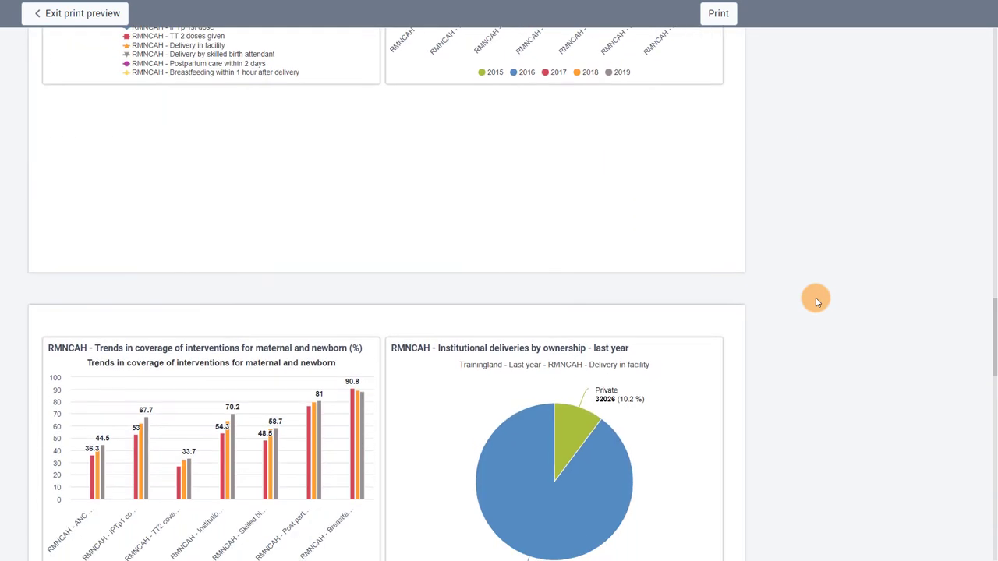
scroll(815, 303, "up", 2)
scroll(816, 303, "up", 15)
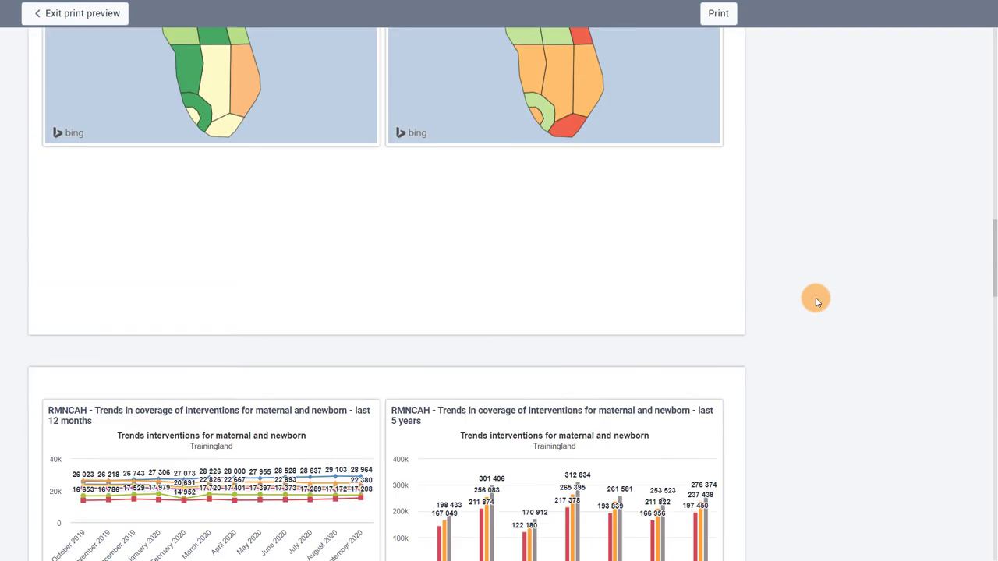
scroll(816, 303, "up", 5)
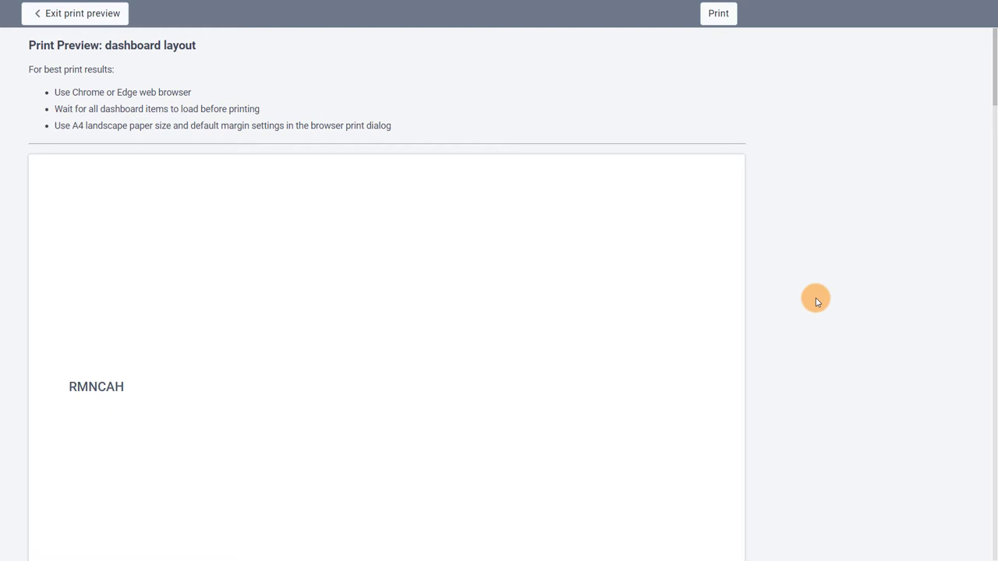
- Exit the preview, reopen it as One item per page, and scroll through the pages
left_click(99, 14)
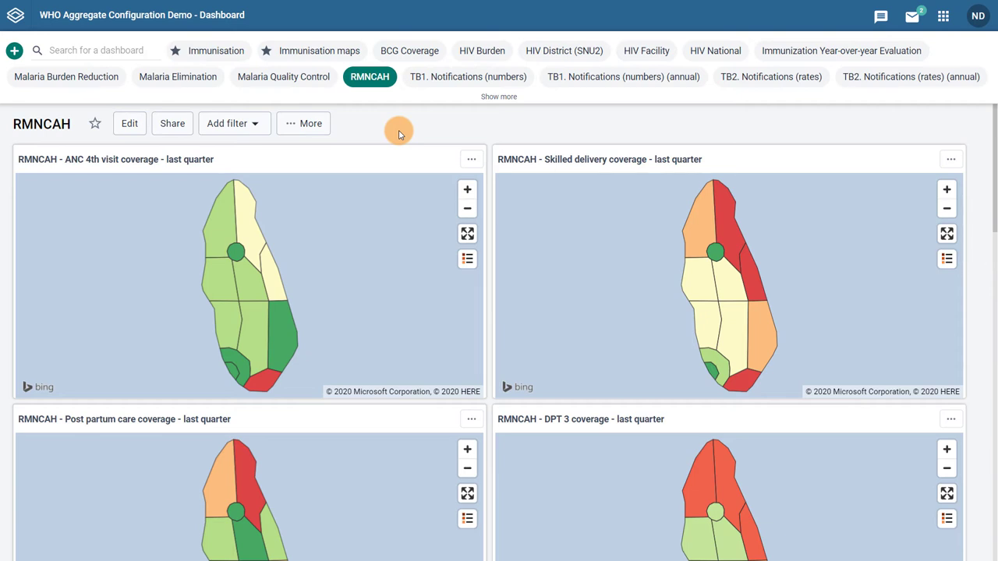
left_click(312, 123)
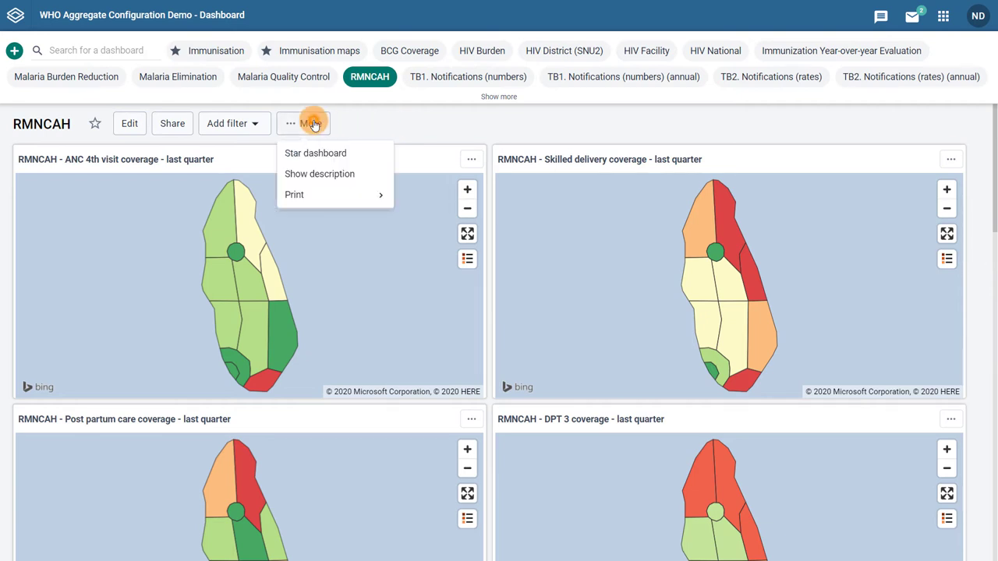
left_click(346, 195)
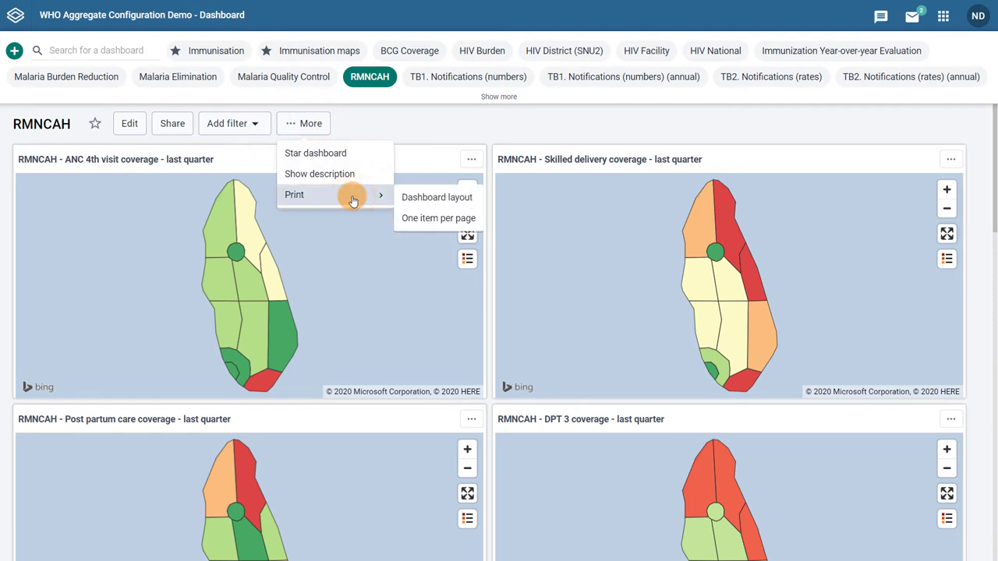
left_click(454, 218)
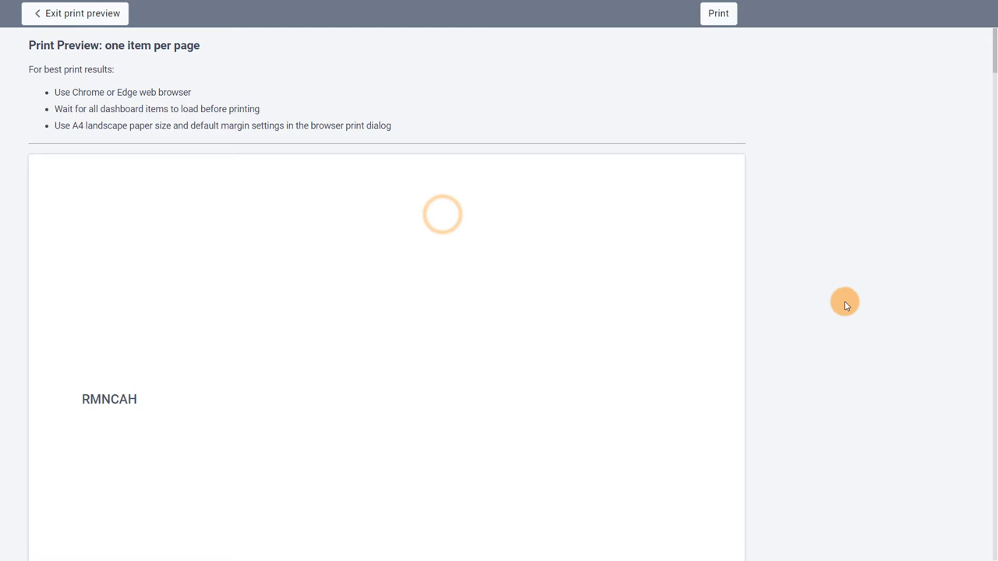
scroll(846, 305, "down", 9)
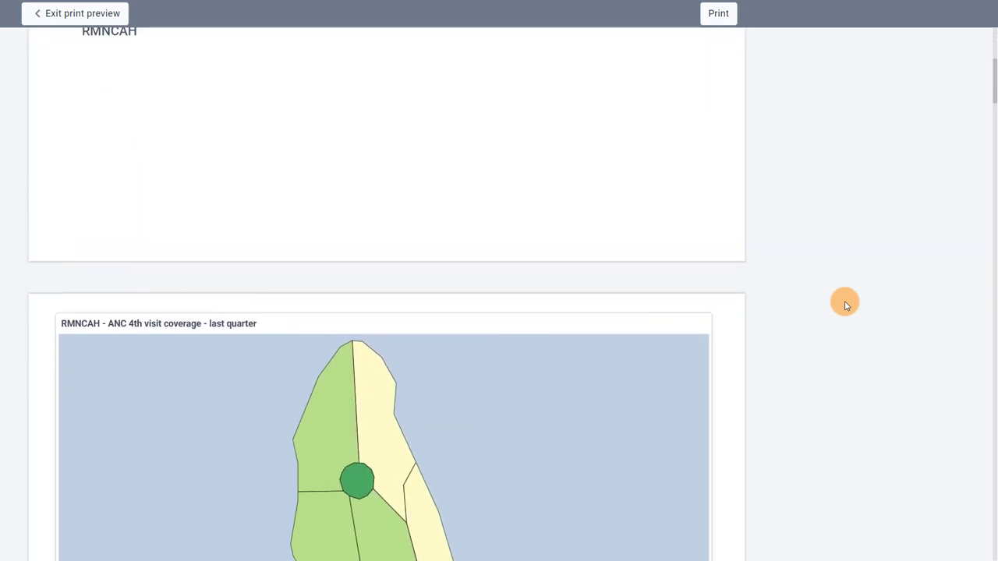
scroll(846, 305, "down", 7)
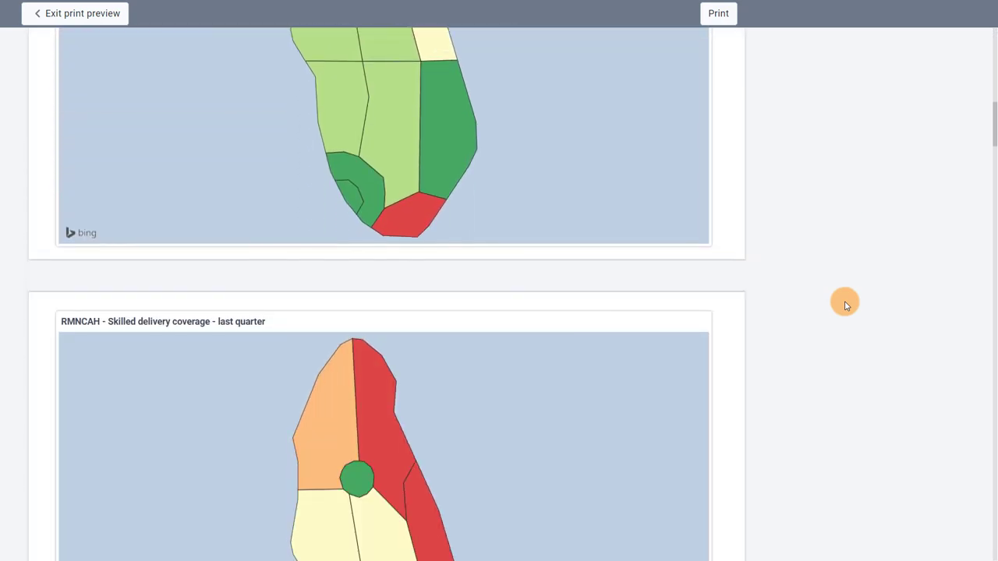
scroll(846, 305, "down", 5)
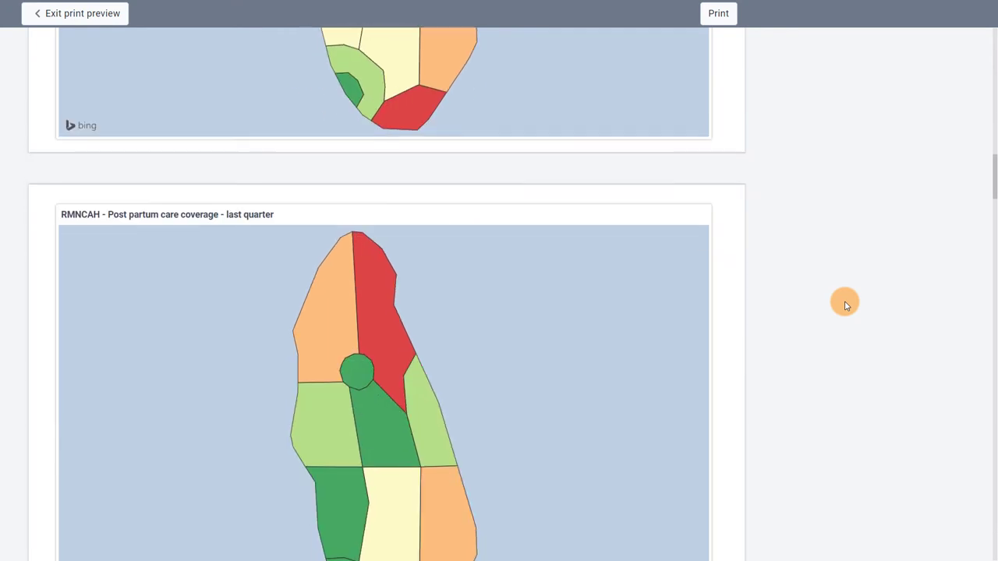
scroll(845, 305, "up", 6)
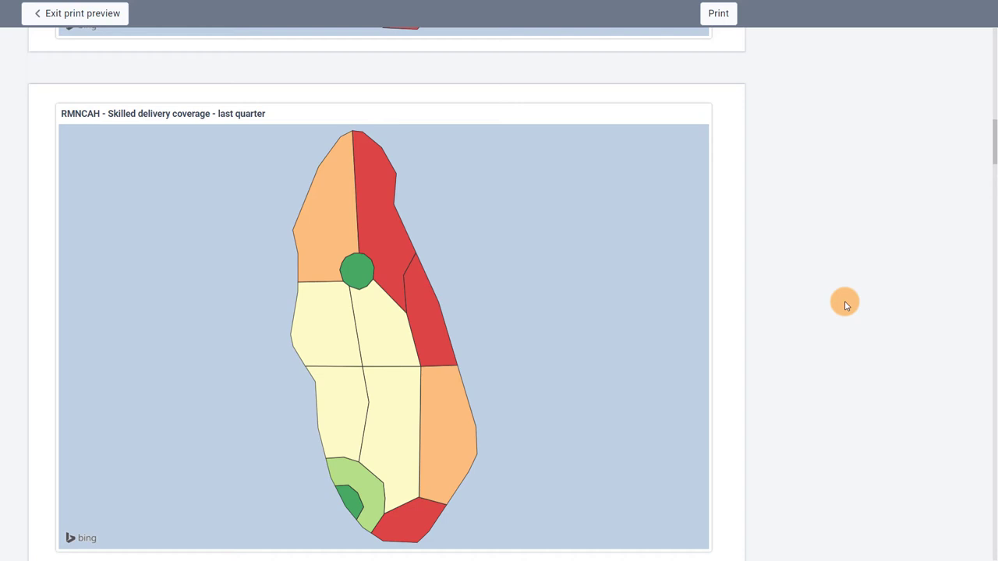
scroll(845, 305, "down", 20)
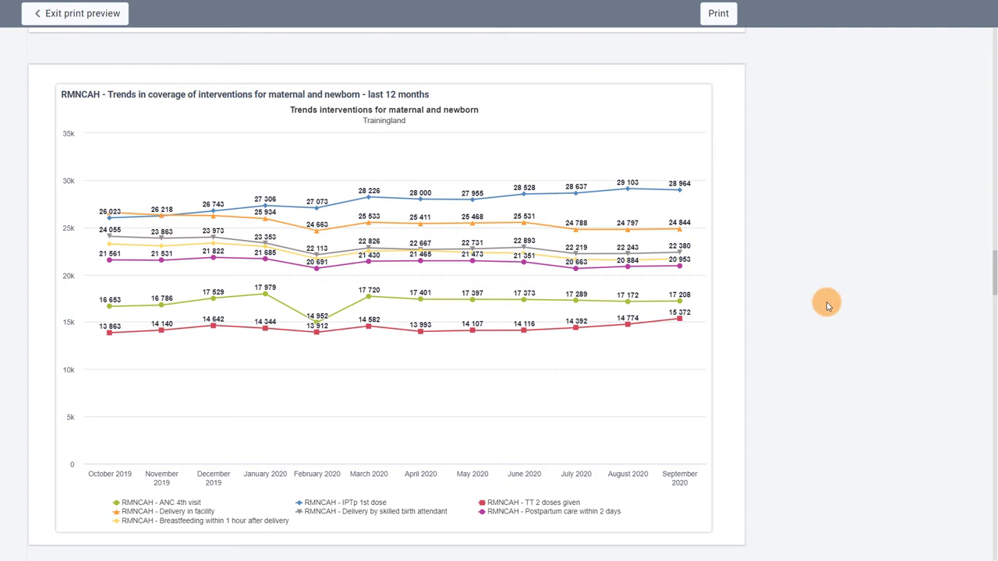
- Print to Save as PDF, saving Dashboard _ DHIS2.pdf on the Desktop and replacing the old file
left_click(718, 13)
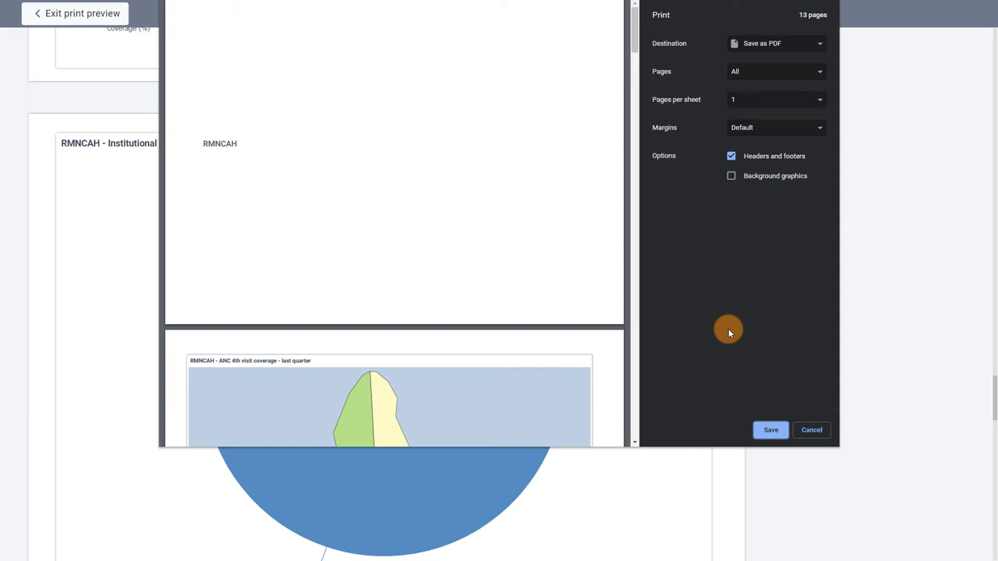
left_click(799, 44)
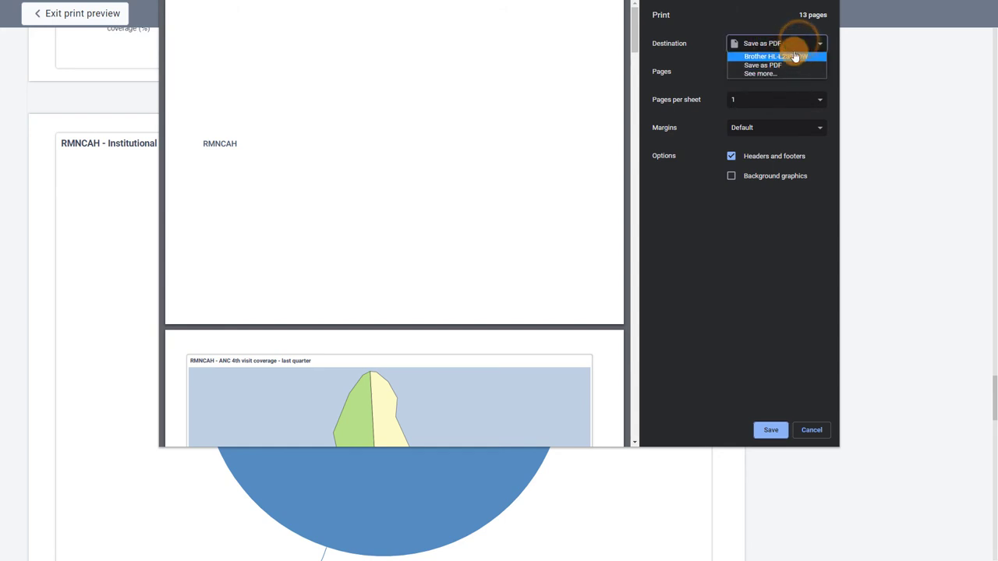
left_click(774, 65)
left_click(772, 303)
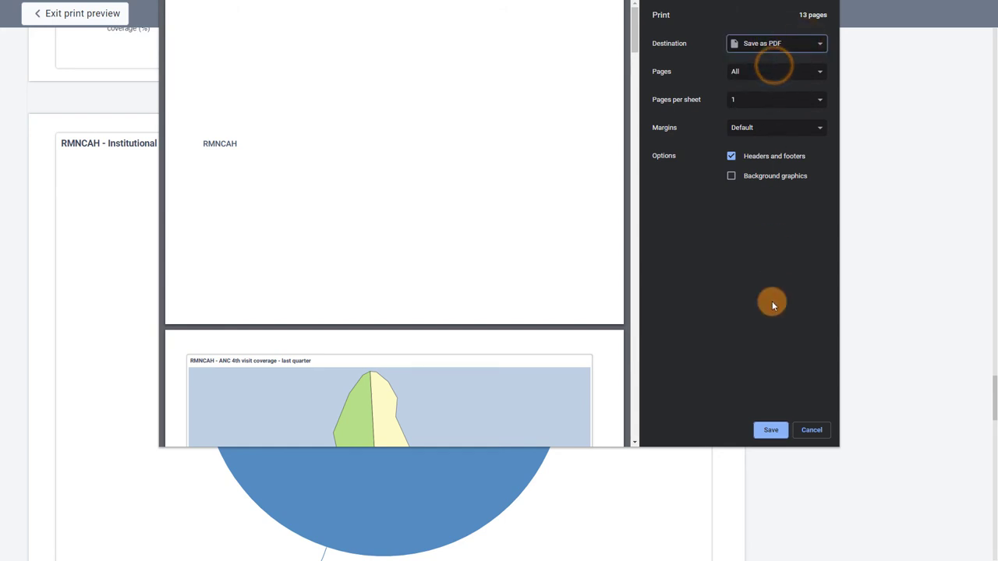
left_click(773, 430)
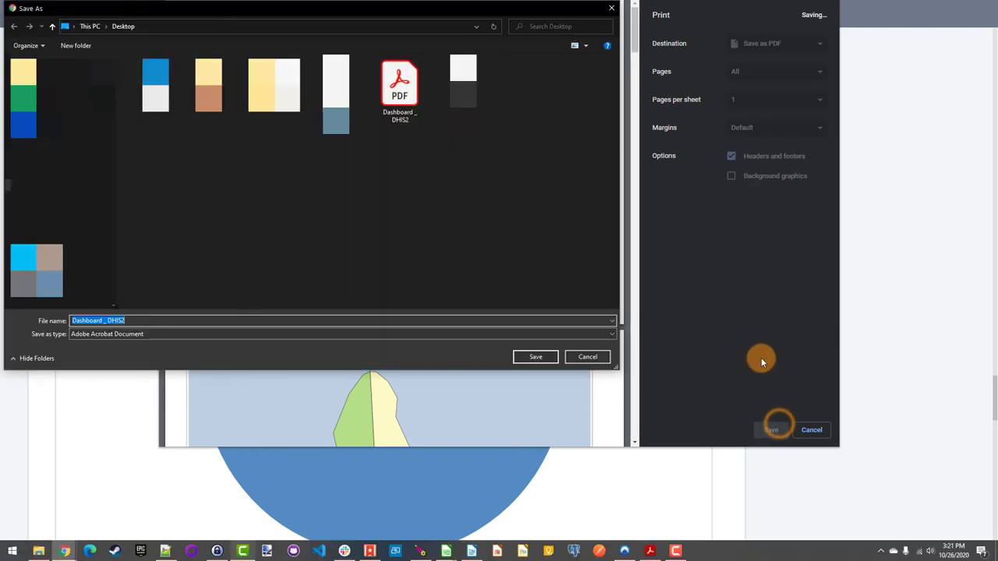
left_click(536, 356)
left_click(529, 279)
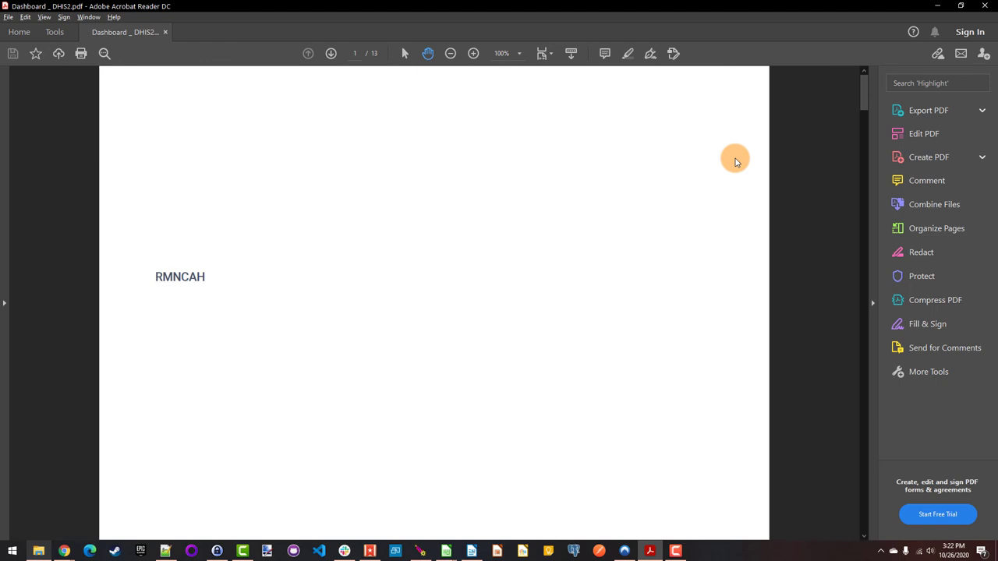
- Scroll the PDF in Acrobat Reader from page 1 down to page 6 of 13
scroll(735, 158, "down", 5)
scroll(735, 159, "down", 5)
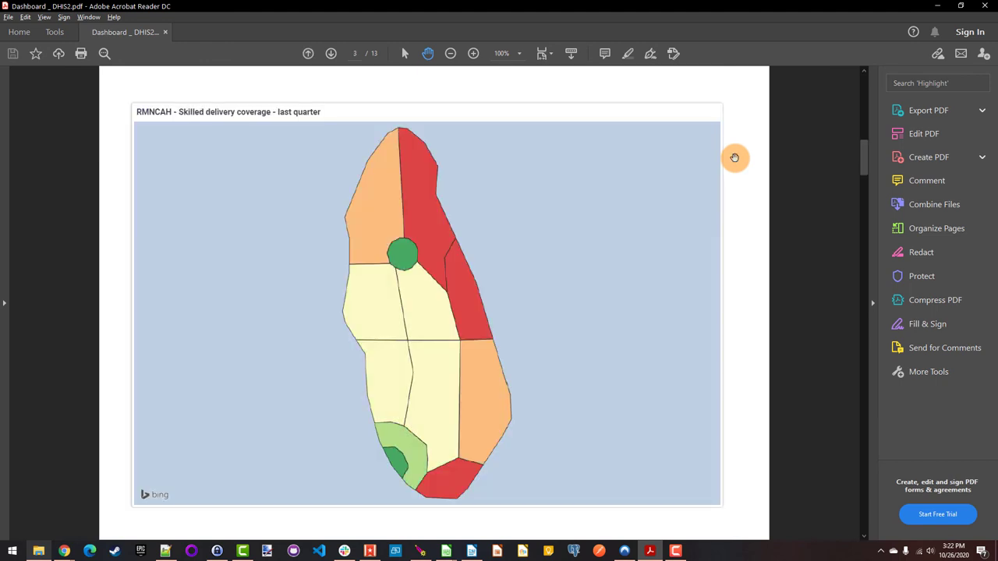
scroll(734, 158, "down", 5)
scroll(735, 159, "down", 5)
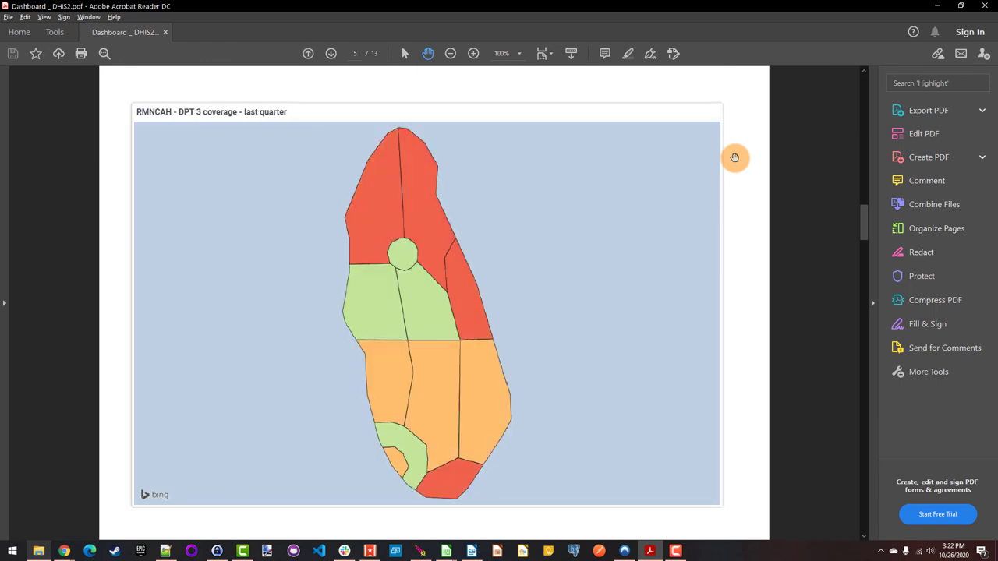
scroll(734, 159, "down", 5)
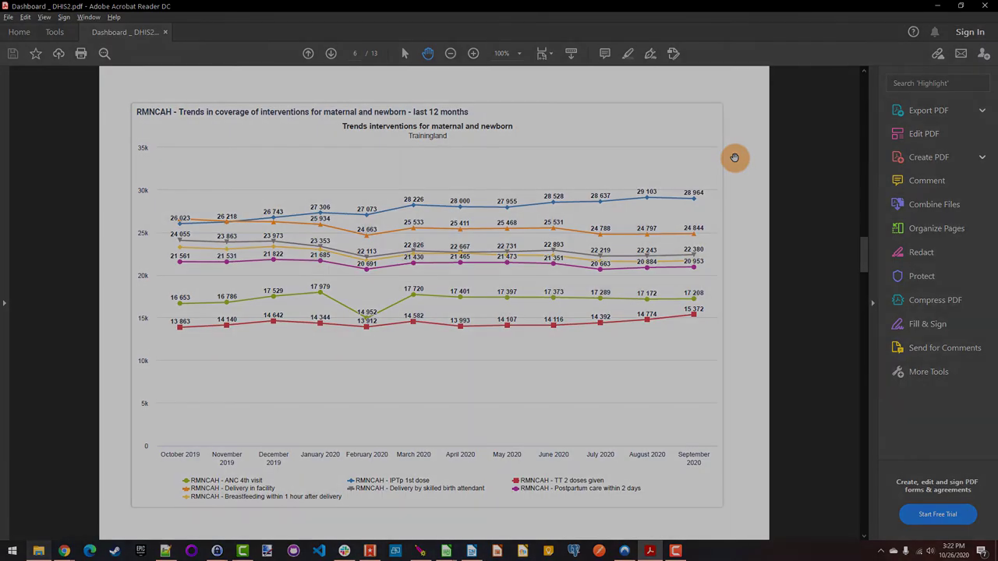